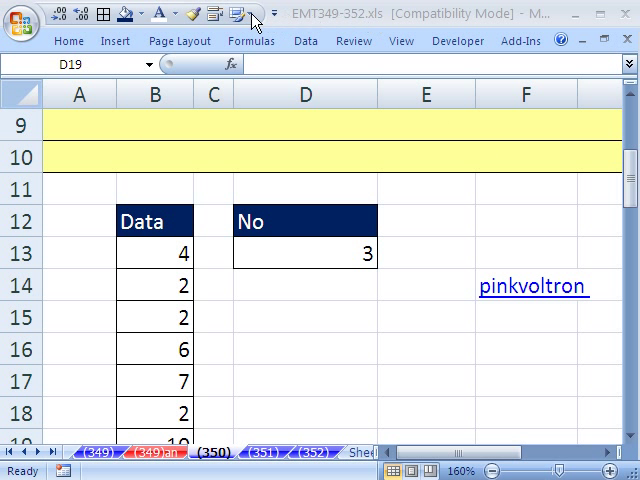
# - Review the Data formulas in B13:B18, then widen column A beside the Data list
pyautogui.click(330, 25)
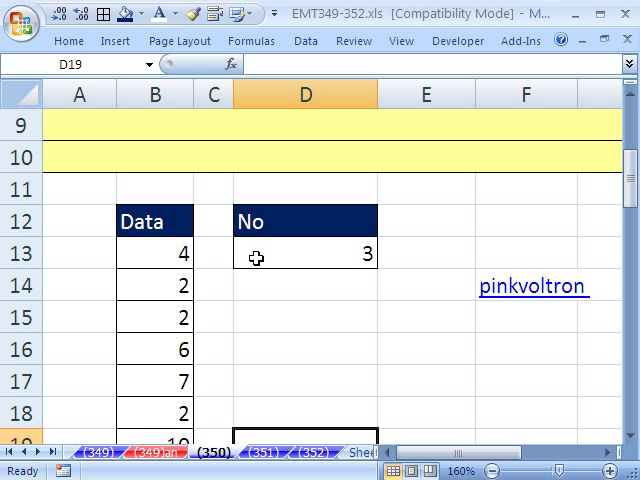
pyautogui.click(164, 257)
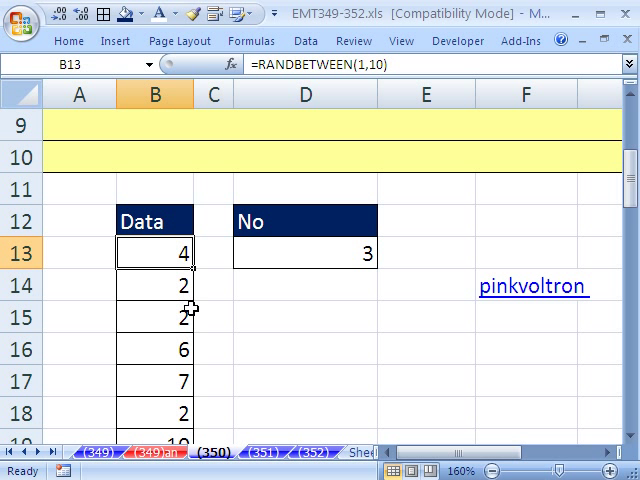
pyautogui.click(166, 291)
pyautogui.click(165, 321)
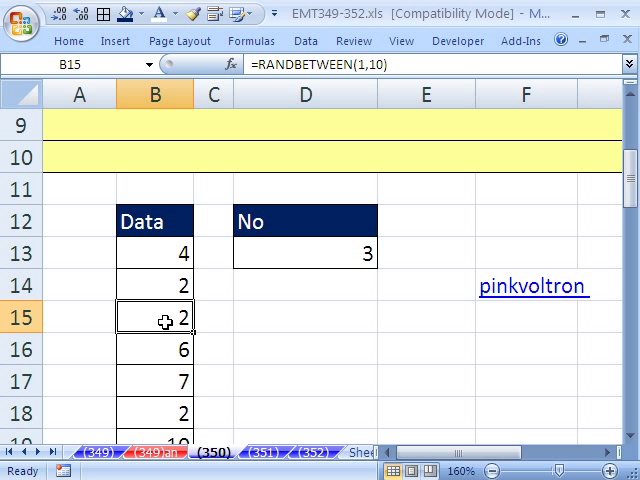
pyautogui.click(172, 411)
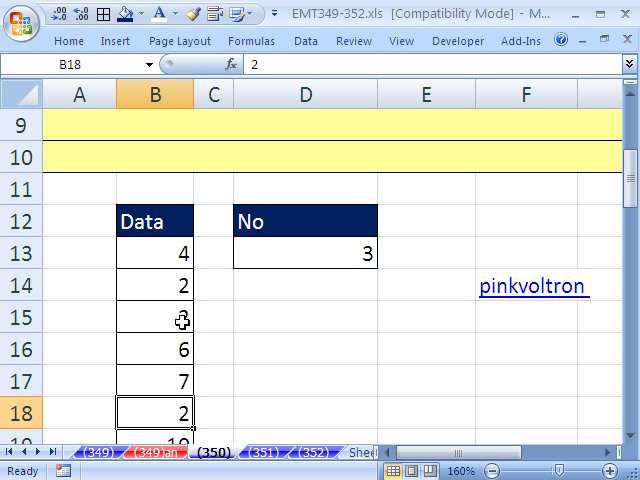
pyautogui.moveTo(168, 288); pyautogui.dragTo(163, 303)
pyautogui.click(168, 407)
pyautogui.scroll(-4, 161, 406)
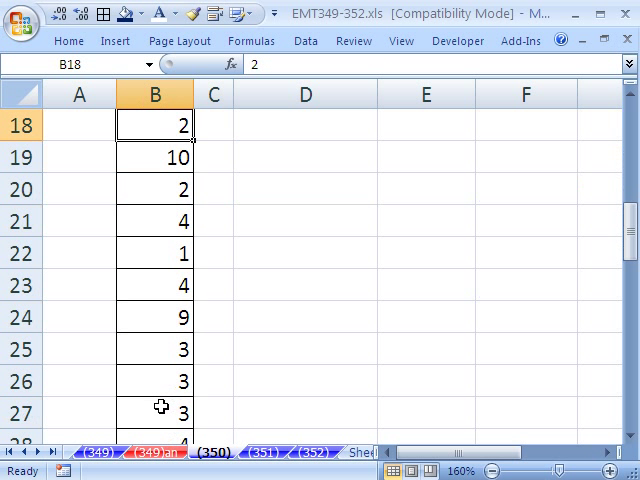
pyautogui.scroll(-1, 161, 406)
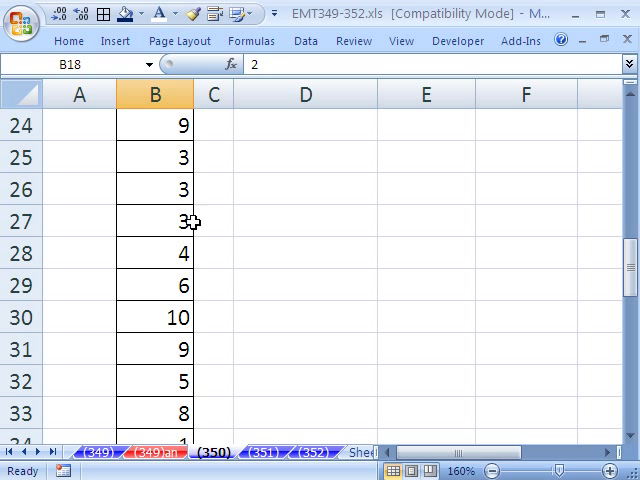
pyautogui.scroll(6, 228, 292)
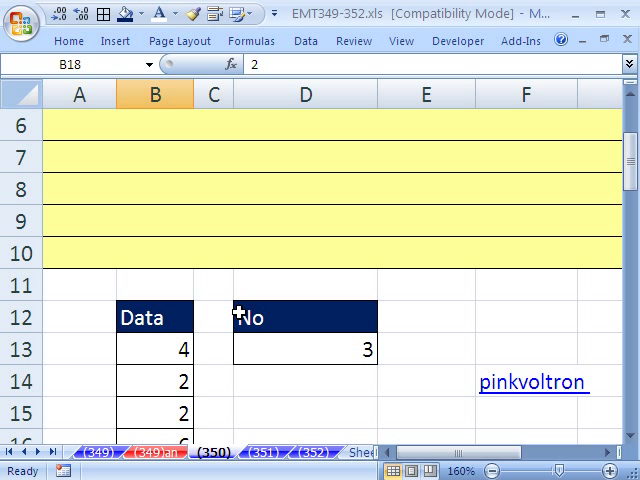
pyautogui.scroll(-1, 236, 305)
pyautogui.click(633, 437)
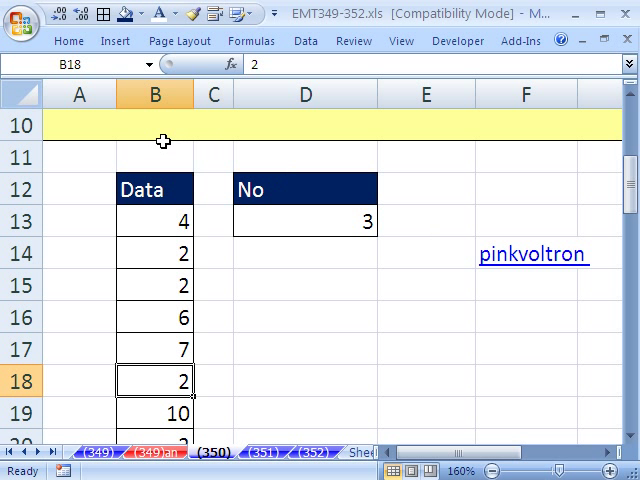
pyautogui.moveTo(117, 92); pyautogui.dragTo(243, 92)
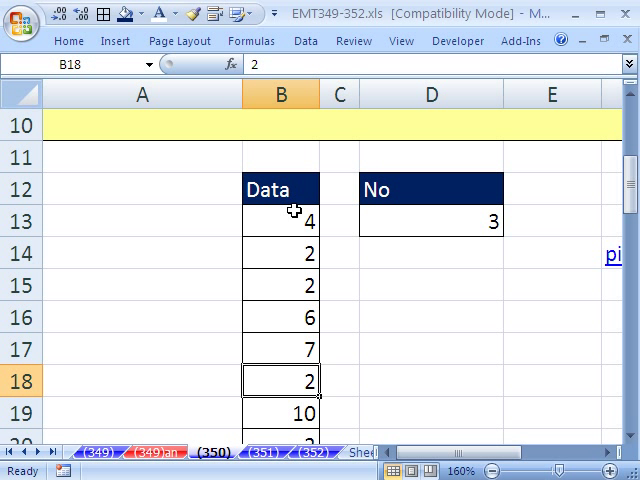
# - Enter =COUNTIF($B$13:$B$55,B13) in A13 to count each Data value's occurrences
pyautogui.click(208, 220)
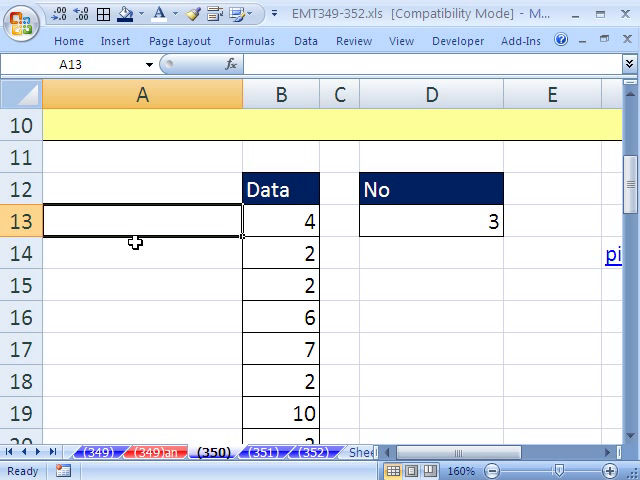
pyautogui.write('=')
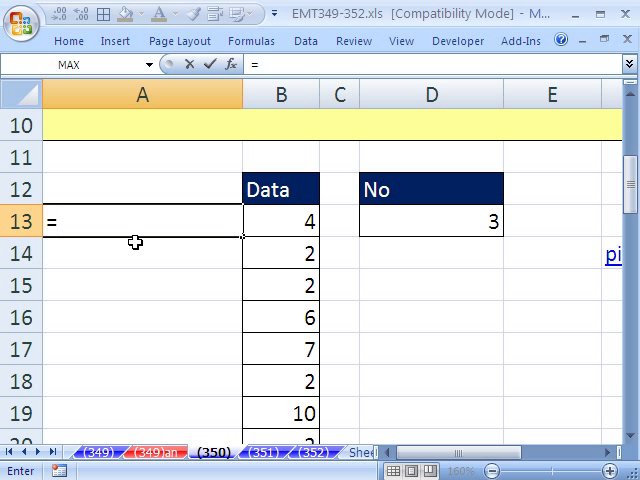
pyautogui.write('counti')
pyautogui.press('Tab')
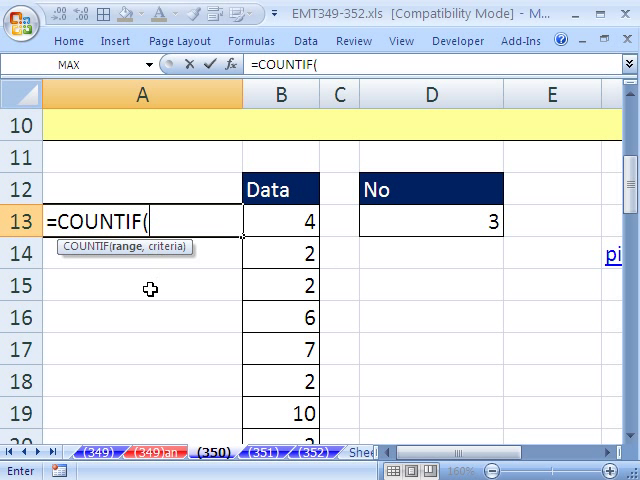
pyautogui.click(266, 220)
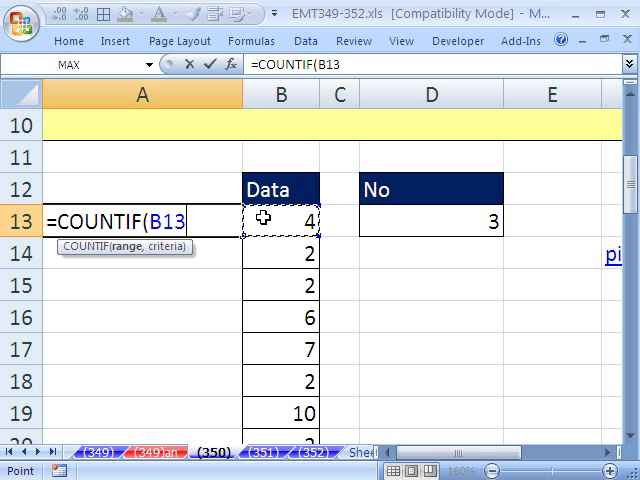
pyautogui.hotkey('ctrl', 'shift', 'Down')
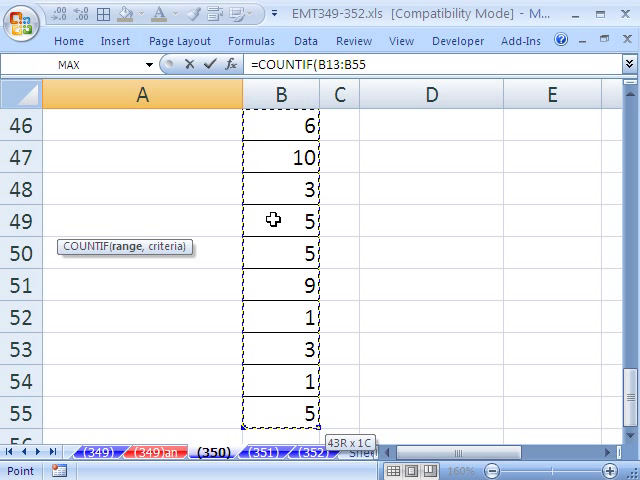
pyautogui.press('F4')
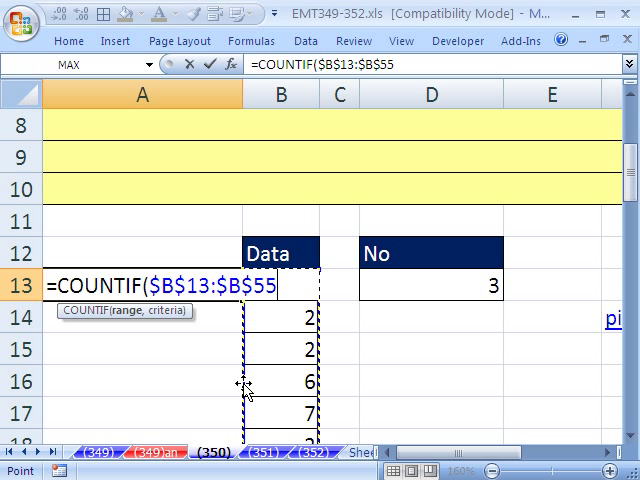
pyautogui.write(',')
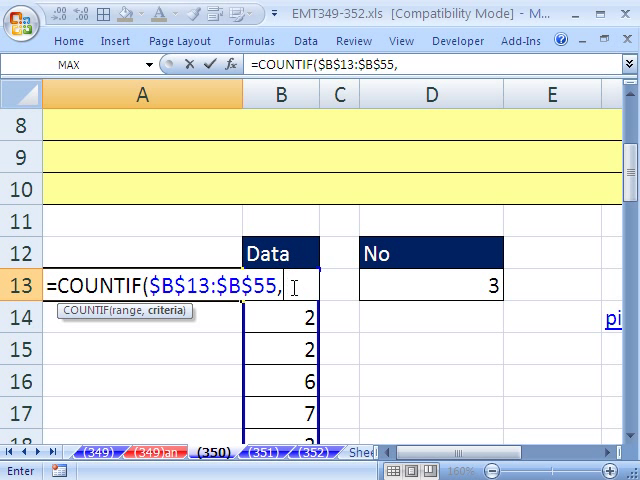
pyautogui.click(334, 290)
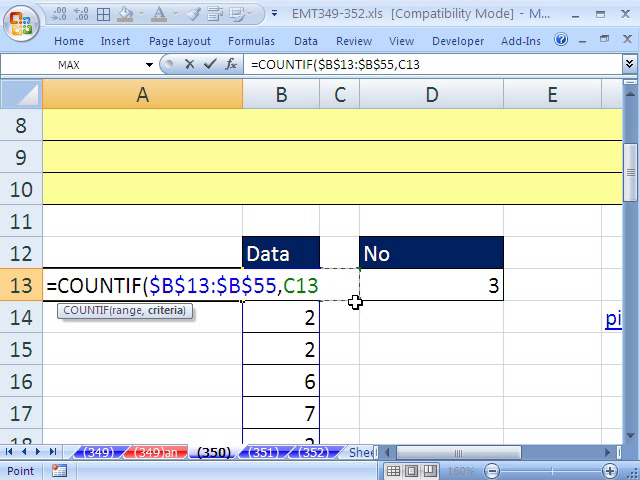
pyautogui.press('Left')
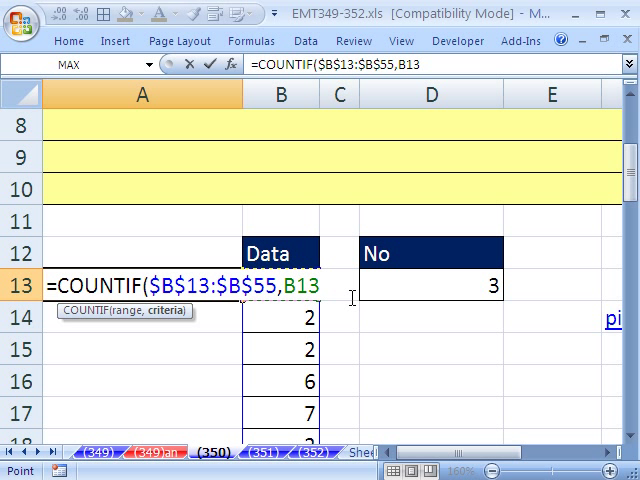
pyautogui.write(')')
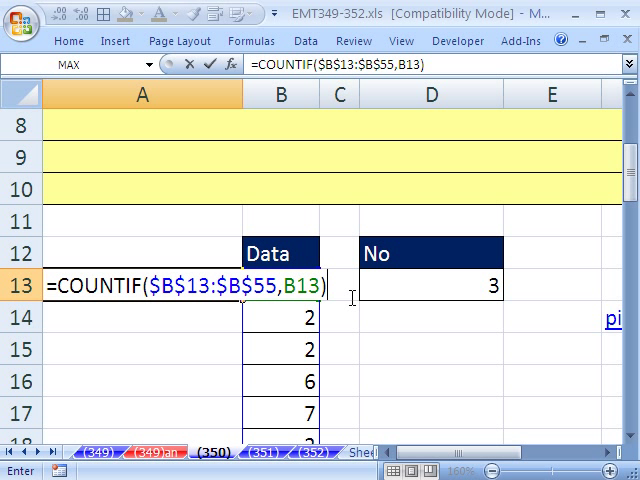
pyautogui.hotkey('ctrl', 'Return')
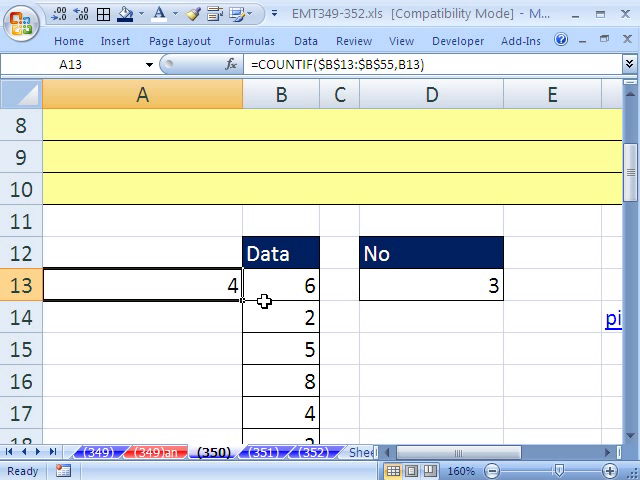
pyautogui.doubleClick(244, 302)
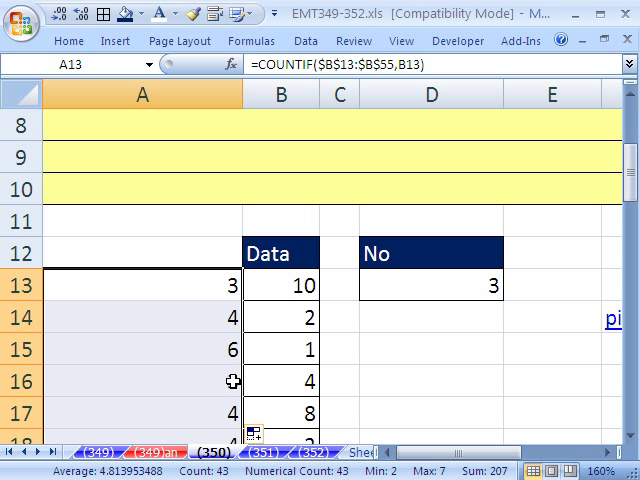
pyautogui.scroll(-1, 352, 388)
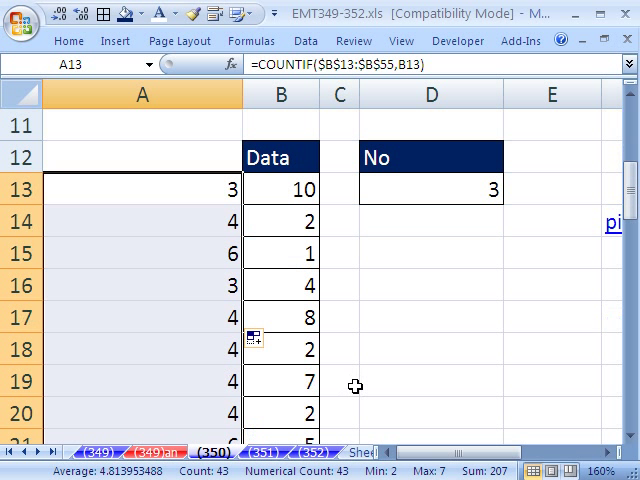
pyautogui.scroll(-2, 355, 386)
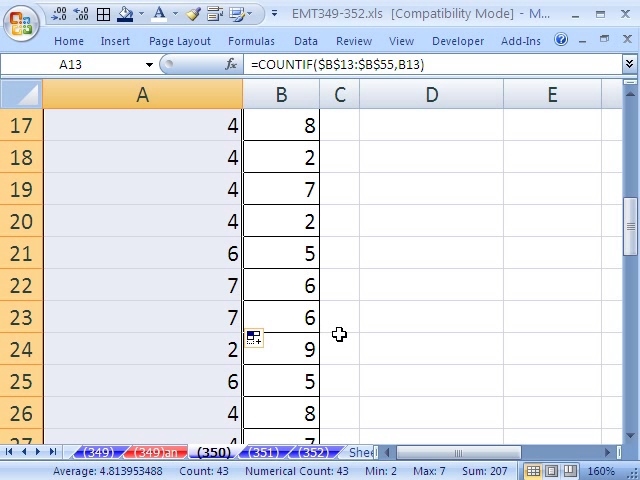
pyautogui.scroll(-2, 339, 334)
pyautogui.scroll(-2, 313, 285)
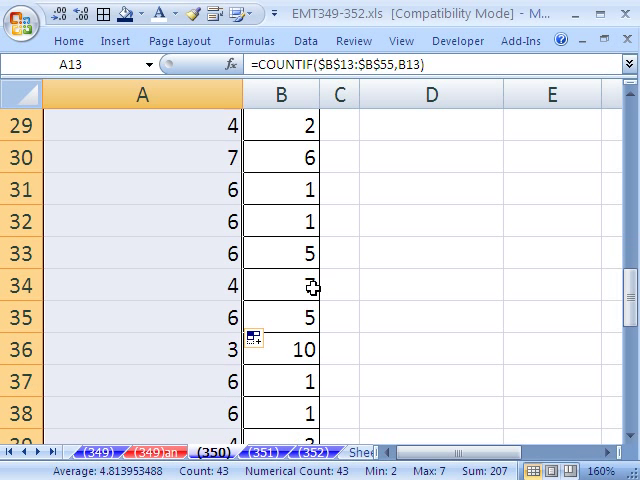
pyautogui.scroll(-2, 312, 292)
pyautogui.scroll(-1, 310, 298)
pyautogui.scroll(-1, 311, 304)
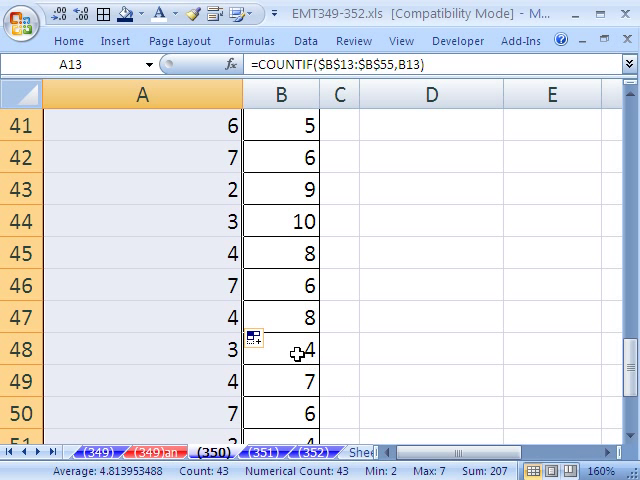
pyautogui.click(299, 353)
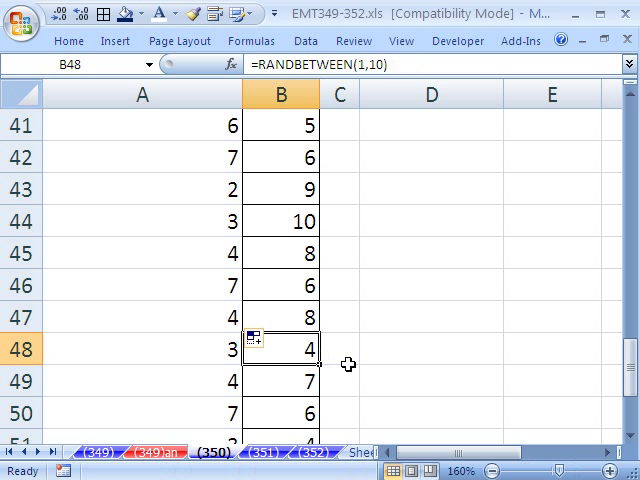
pyautogui.scroll(-1, 360, 362)
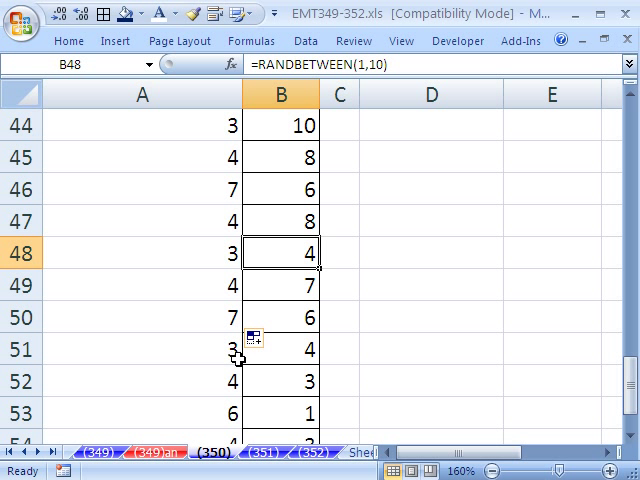
pyautogui.scroll(1, 246, 383)
pyautogui.scroll(6, 246, 383)
pyautogui.scroll(3, 246, 383)
pyautogui.scroll(4, 246, 383)
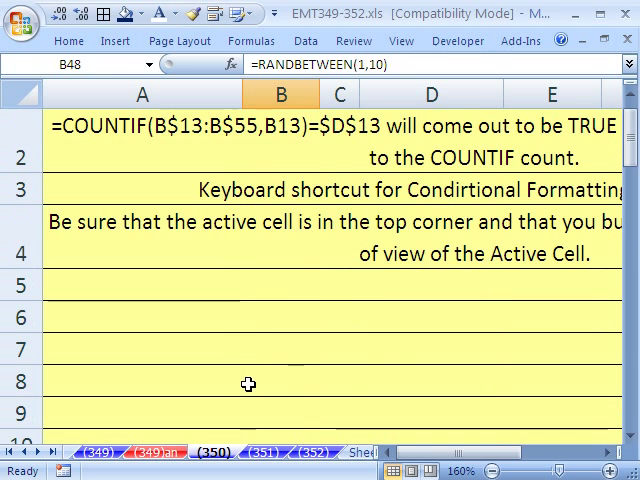
pyautogui.scroll(-2, 246, 383)
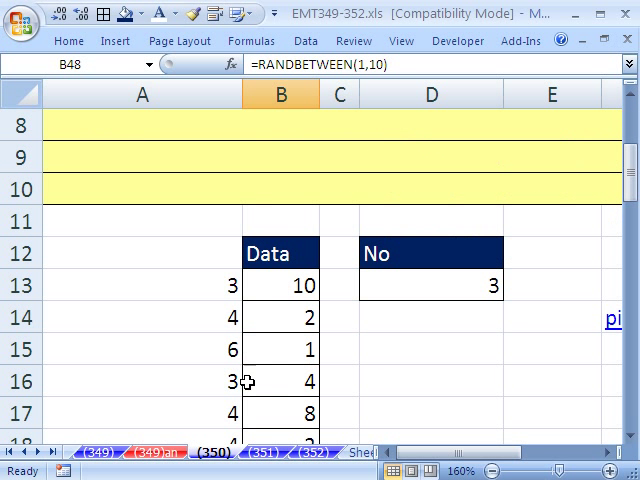
pyautogui.doubleClick(211, 287)
pyautogui.moveTo(45, 285); pyautogui.dragTo(346, 286)
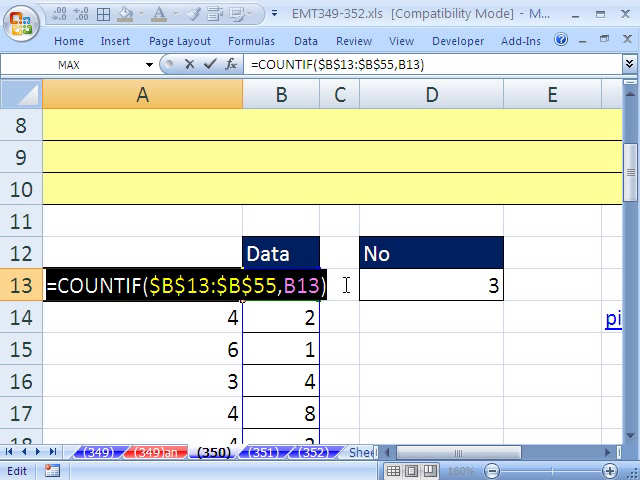
pyautogui.press('Escape')
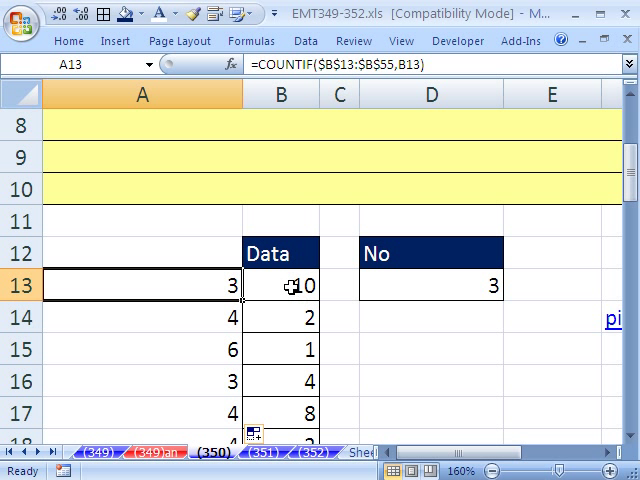
# - Select the Data values B13:B55
pyautogui.click(291, 287)
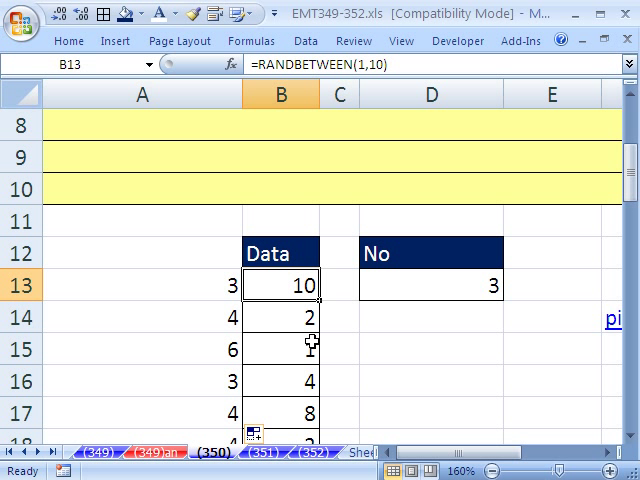
pyautogui.hotkey('ctrl', 'shift', 'Down')
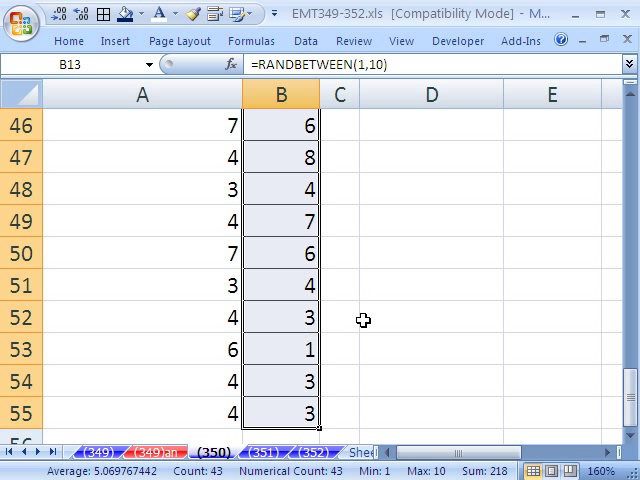
pyautogui.moveTo(630, 417); pyautogui.dragTo(580, 195)
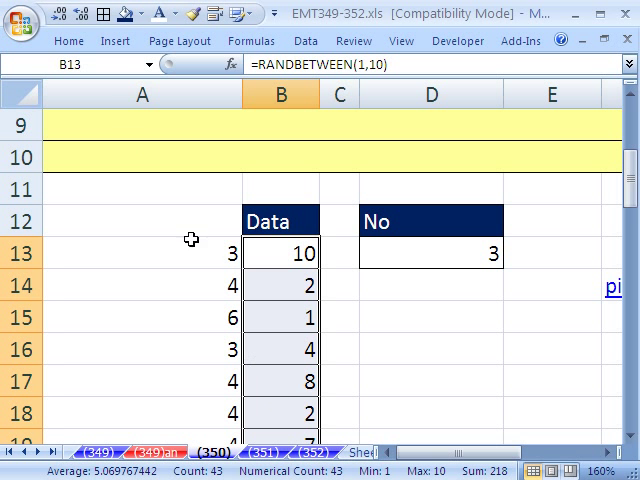
# - Bring up the Conditional Formatting Rules Manager for the selection via Alt, O, D
pyautogui.click(83, 45)
pyautogui.click(447, 100)
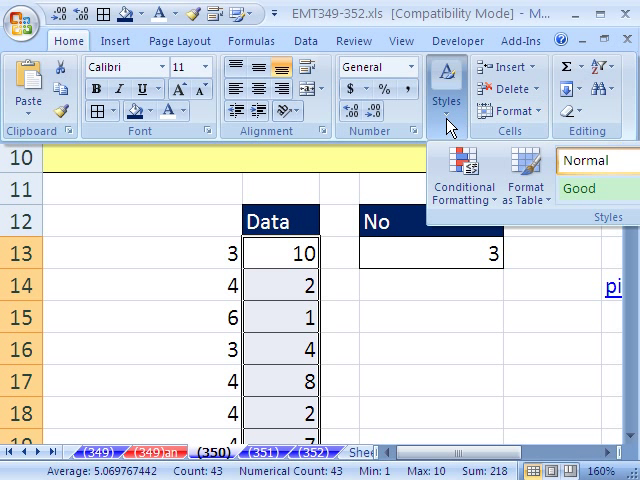
pyautogui.click(496, 200)
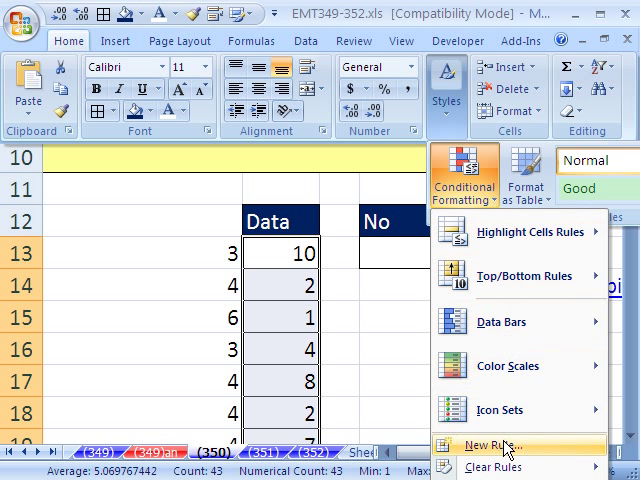
pyautogui.press('Escape')
pyautogui.press('Escape')
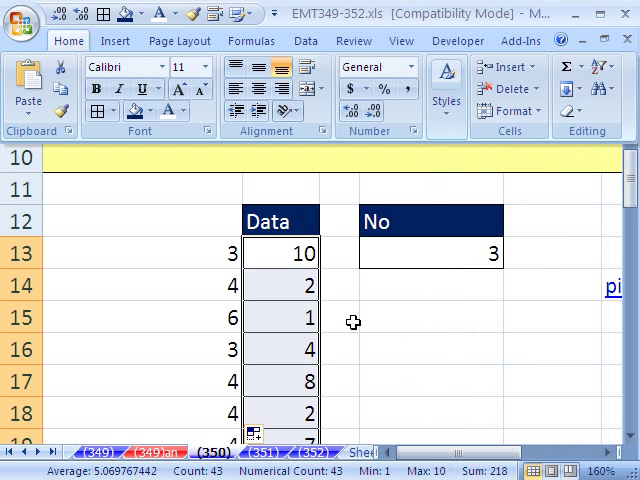
pyautogui.press('Escape')
pyautogui.press('alt')
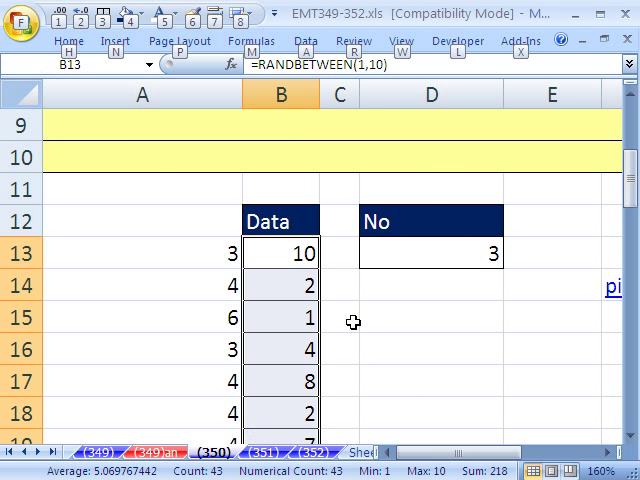
pyautogui.press('o')
pyautogui.press('d')
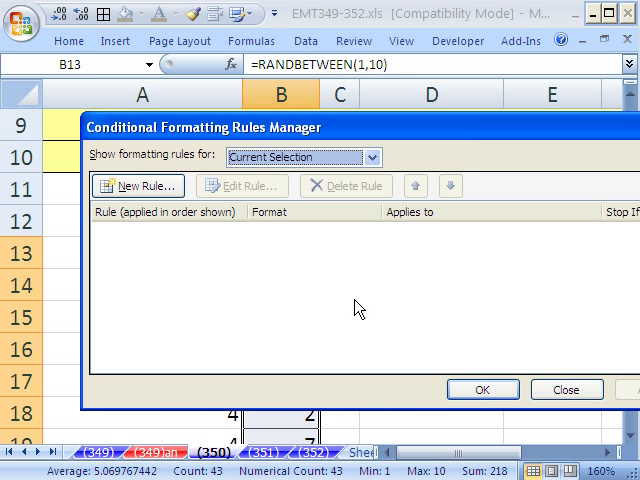
# - Start a New Rule from the Rules Manager and move its dialog higher
pyautogui.moveTo(321, 135); pyautogui.dragTo(291, 137)
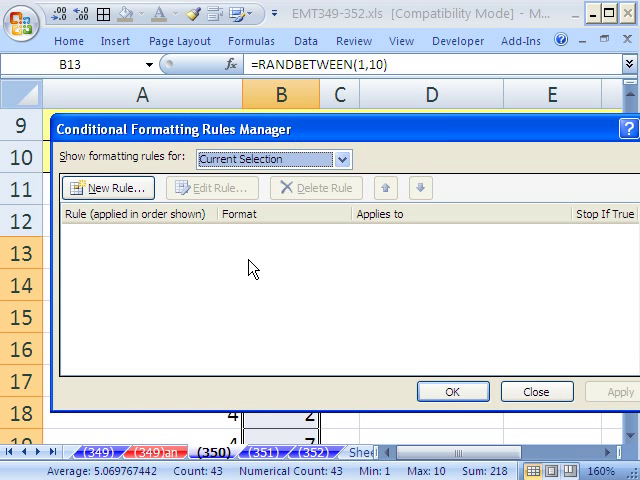
pyautogui.click(124, 200)
pyautogui.moveTo(207, 69); pyautogui.dragTo(205, 44)
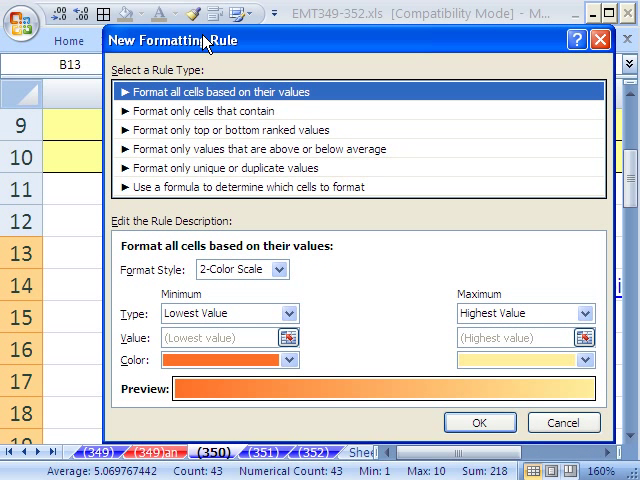
# - Make a formula rule =COUNTIF($B$13:$B$55,B13)=$D$13 comparing each count to D13
pyautogui.click(224, 187)
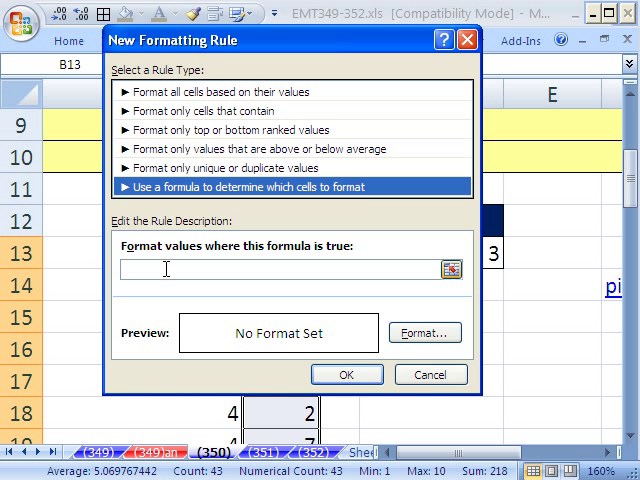
pyautogui.click(165, 269)
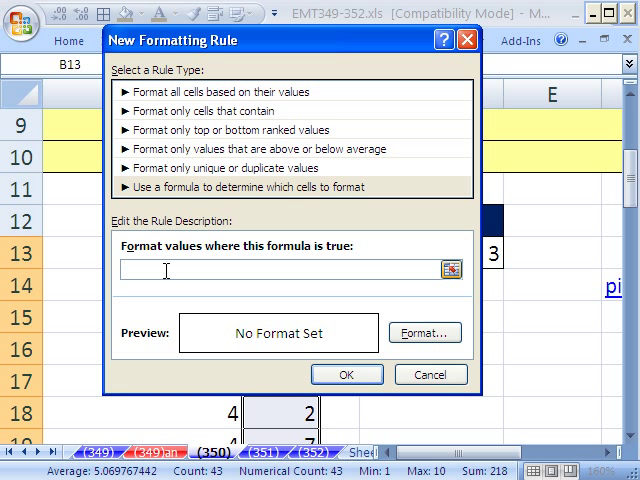
pyautogui.write('=COUNTIF($B$13:$B$55,B13)')
pyautogui.moveTo(226, 49); pyautogui.dragTo(459, 90)
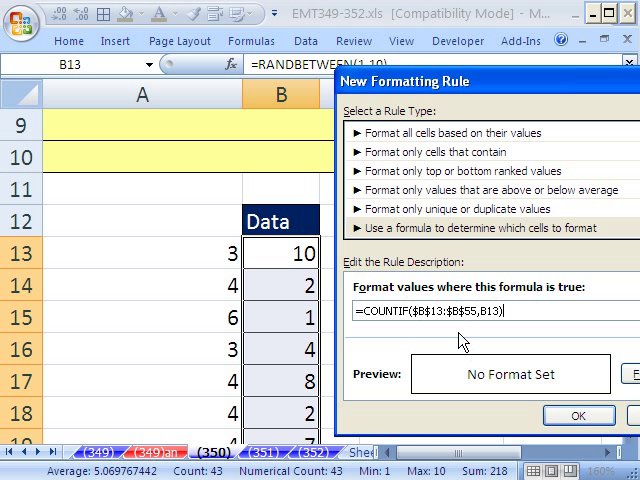
pyautogui.write('=')
pyautogui.moveTo(524, 84); pyautogui.dragTo(267, 41)
pyautogui.click(484, 259)
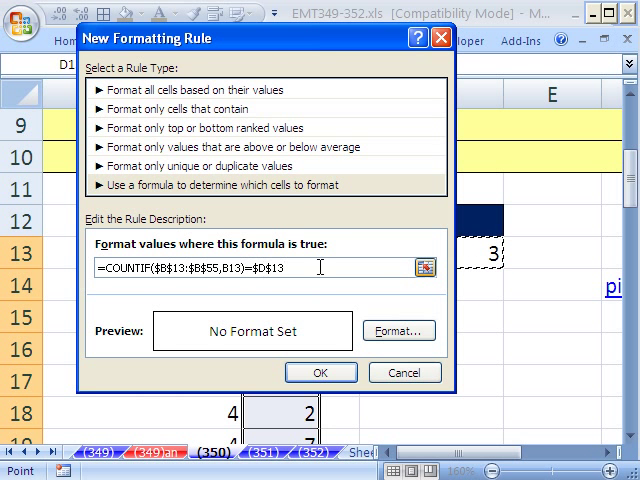
pyautogui.moveTo(290, 46); pyautogui.dragTo(565, 26)
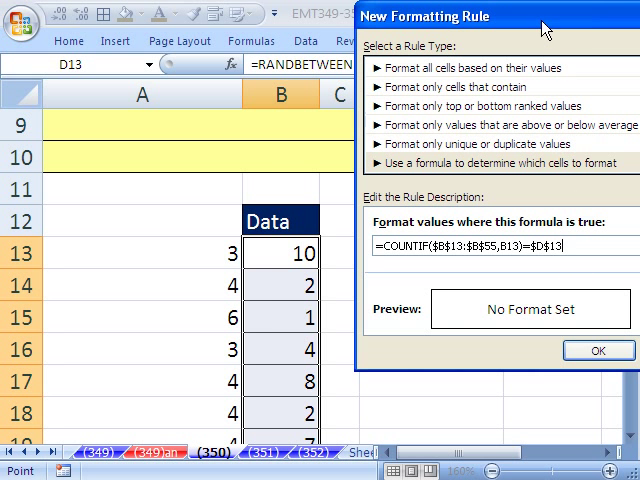
# - Format the rule with a red fill and white font, then confirm the new rule
pyautogui.moveTo(544, 29); pyautogui.dragTo(444, 40)
pyautogui.click(573, 318)
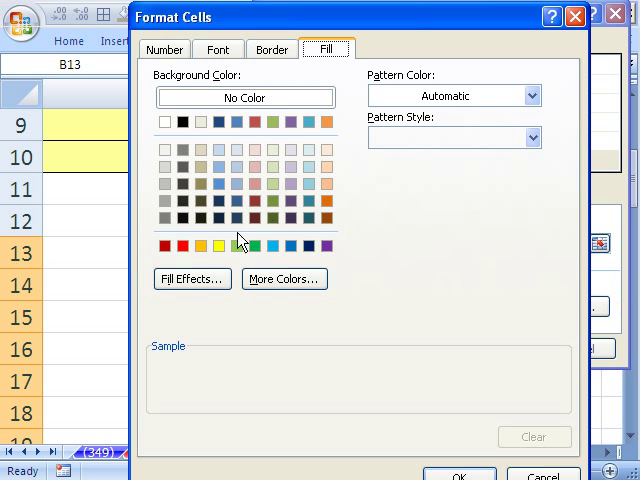
pyautogui.click(183, 246)
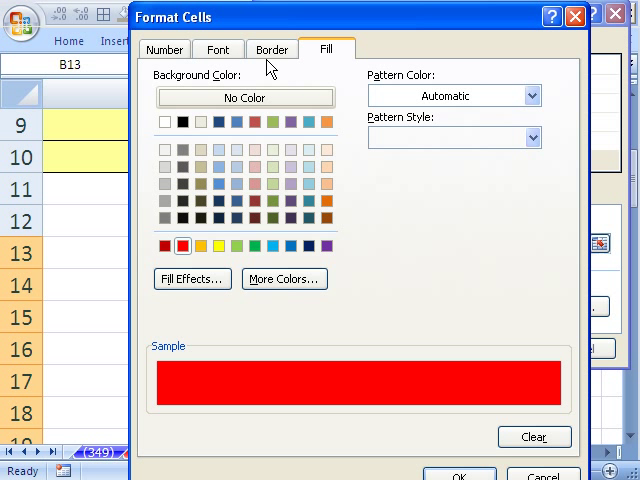
pyautogui.click(232, 54)
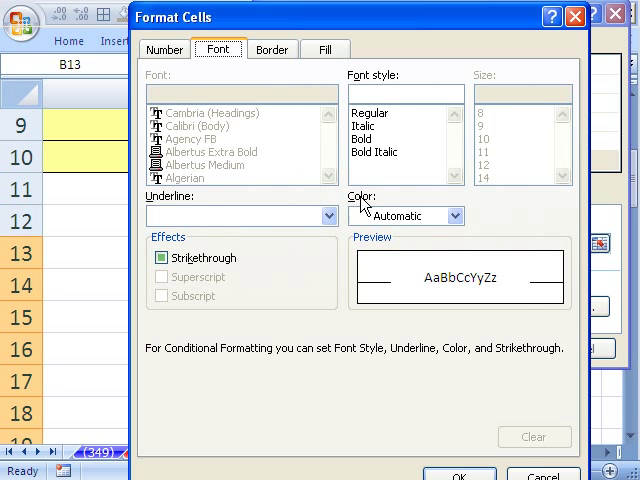
pyautogui.click(456, 216)
pyautogui.click(360, 283)
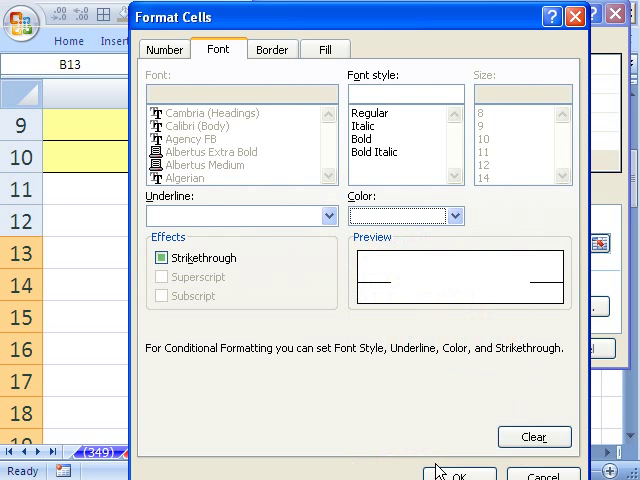
pyautogui.click(440, 475)
pyautogui.click(493, 349)
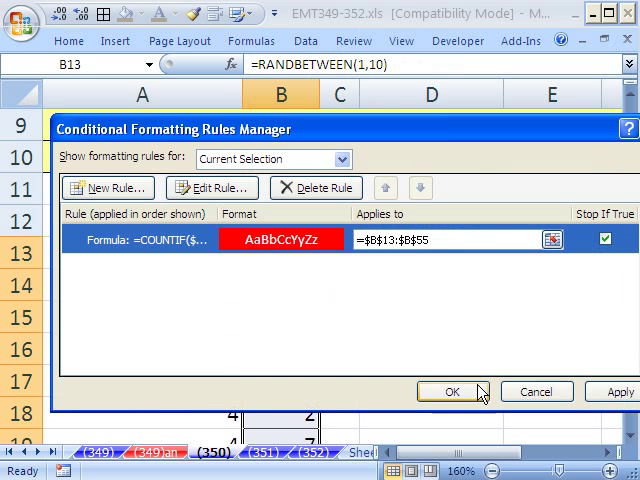
# - Apply the rule so 10s and 4s across B13:B55 turn red with white text
pyautogui.click(477, 396)
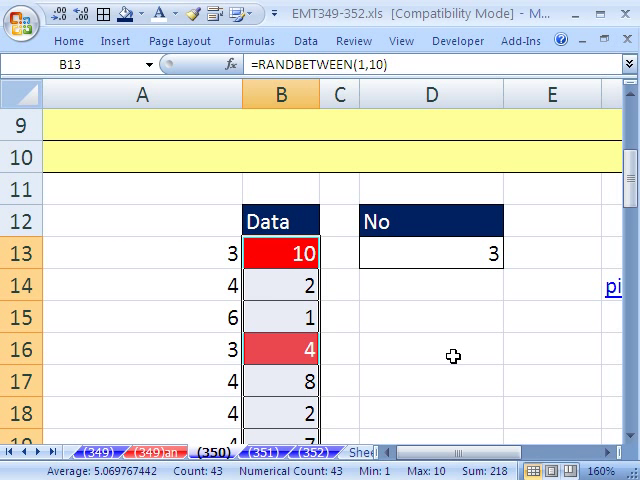
pyautogui.scroll(-2, 451, 351)
pyautogui.scroll(-2, 443, 340)
pyautogui.scroll(-1, 438, 340)
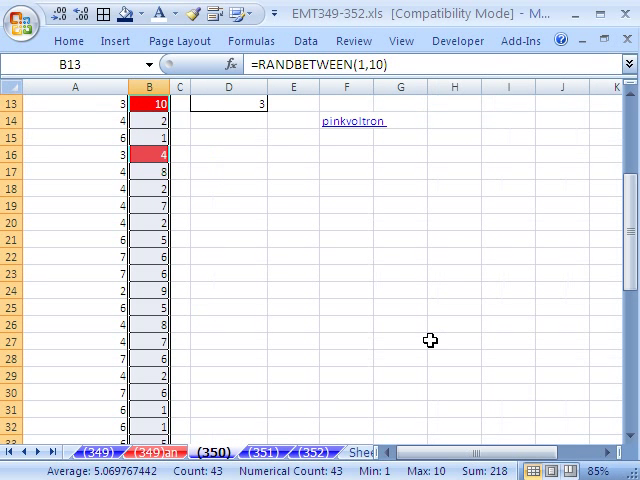
pyautogui.scroll(-1, 297, 297)
pyautogui.scroll(-4, 300, 298)
pyautogui.scroll(-1, 314, 300)
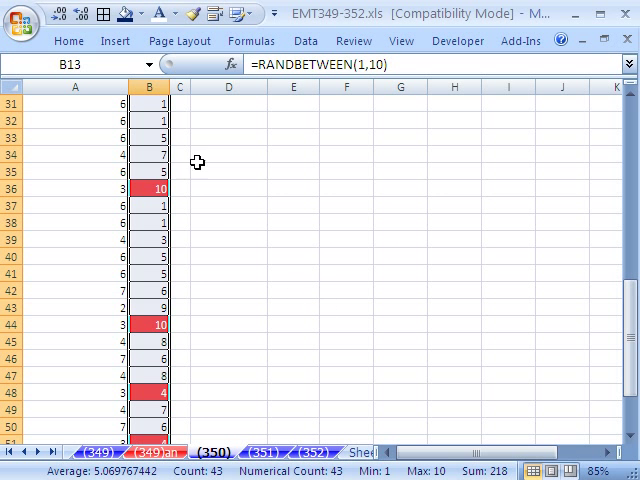
pyautogui.scroll(-1, 194, 280)
pyautogui.scroll(-2, 194, 280)
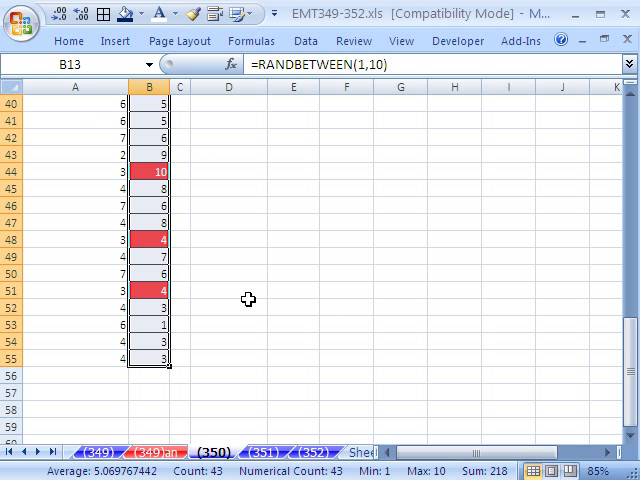
pyautogui.scroll(4, 248, 299)
pyautogui.scroll(2, 248, 299)
pyautogui.scroll(2, 248, 299)
pyautogui.scroll(1, 248, 299)
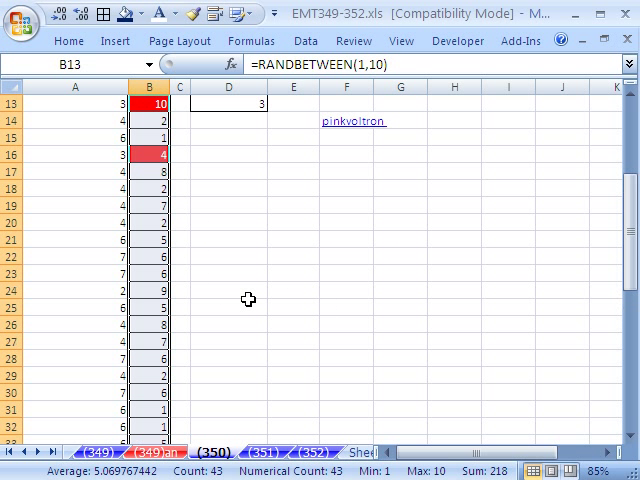
pyautogui.scroll(2, 250, 299)
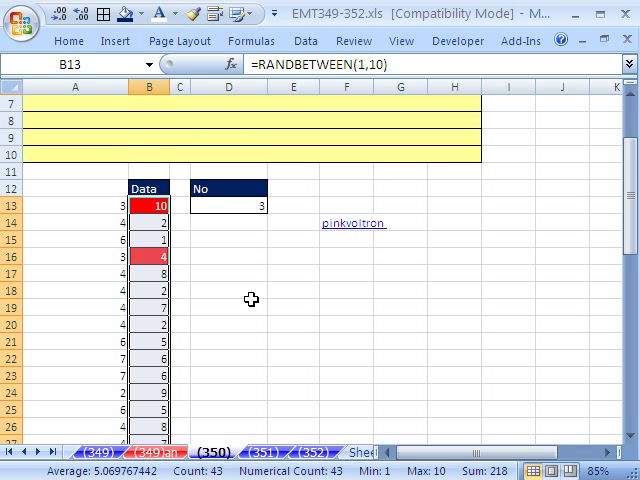
# - Change D13 to 5 and recalculate with F9 so highlighting tracks five-time values
pyautogui.click(252, 206)
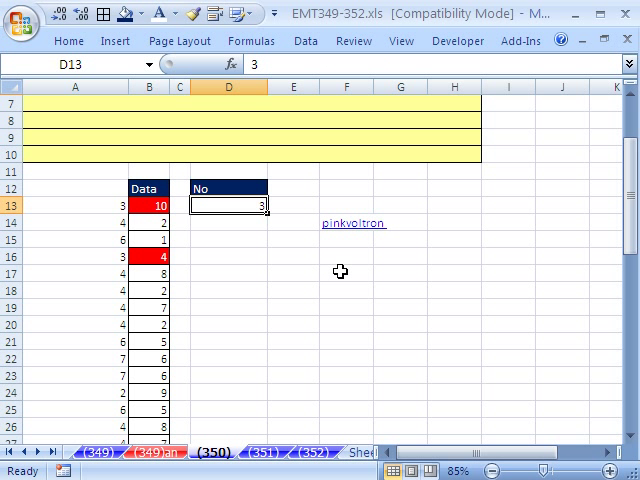
pyautogui.write('5')
pyautogui.hotkey('ctrl', 'Return')
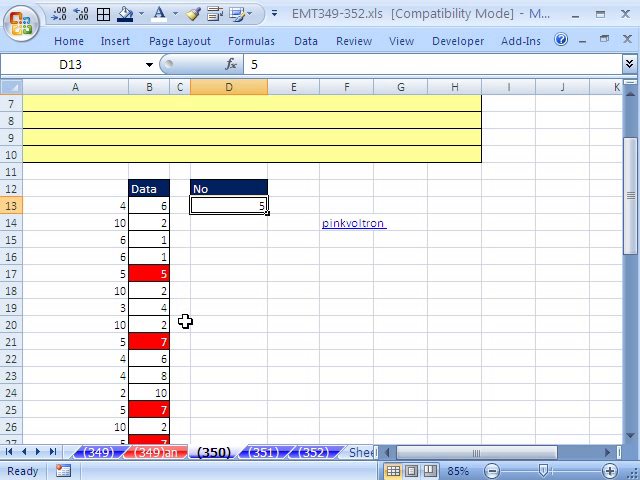
pyautogui.scroll(-2, 239, 376)
pyautogui.scroll(-2, 239, 376)
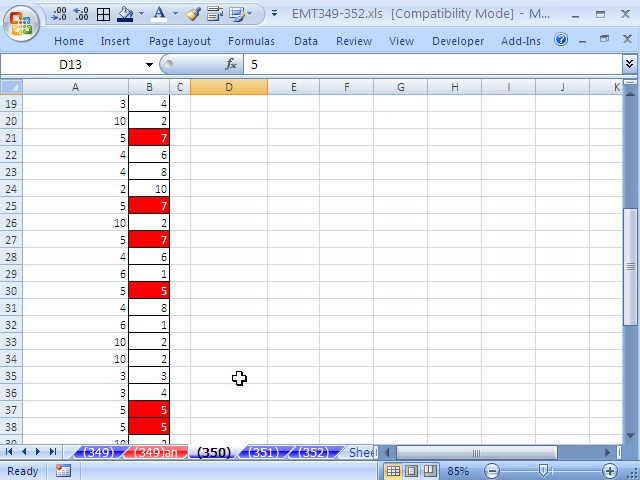
pyautogui.scroll(-1, 224, 354)
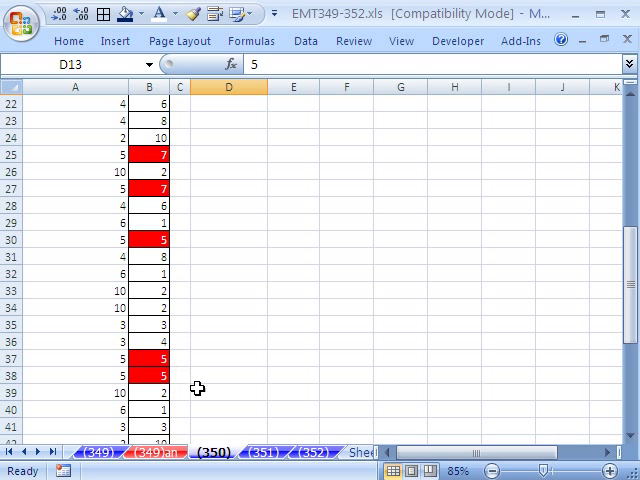
pyautogui.scroll(-2, 205, 388)
pyautogui.scroll(-2, 207, 396)
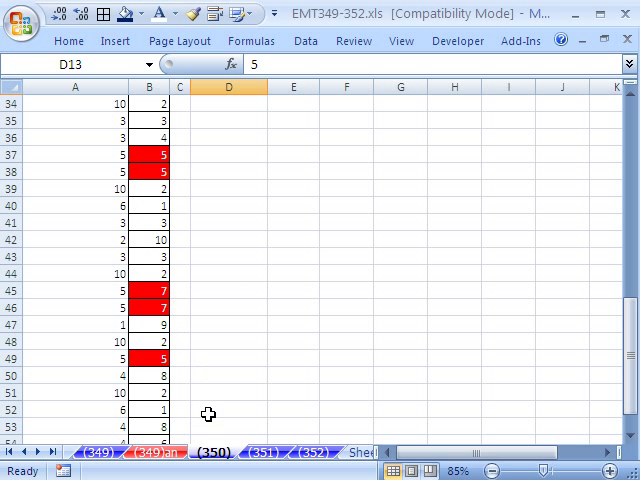
pyautogui.scroll(2, 243, 391)
pyautogui.scroll(3, 266, 366)
pyautogui.scroll(3, 266, 366)
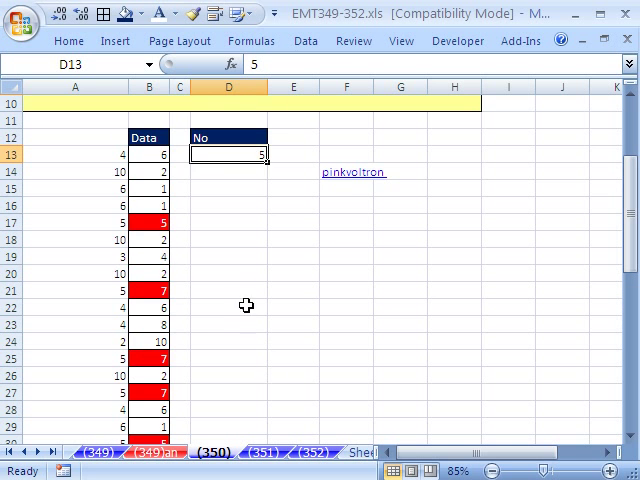
pyautogui.keyDown('ctrl'); pyautogui.scroll(2, 246, 293); pyautogui.keyUp('ctrl')
pyautogui.keyDown('ctrl'); pyautogui.scroll(1, 246, 293); pyautogui.keyUp('ctrl')
pyautogui.scroll(3, 246, 293)
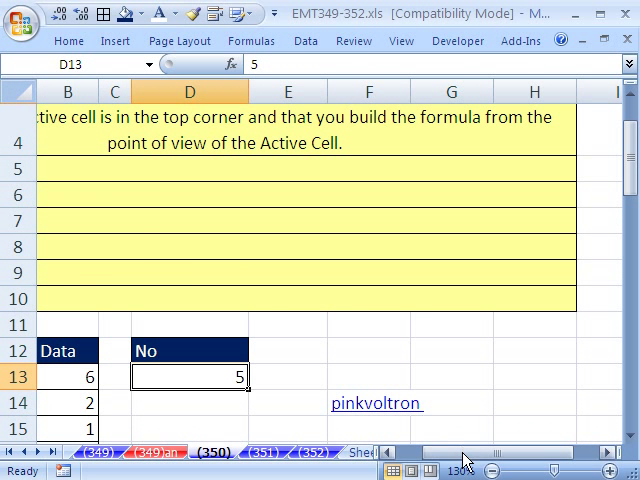
pyautogui.moveTo(465, 460); pyautogui.dragTo(423, 429)
pyautogui.scroll(-1, 420, 424)
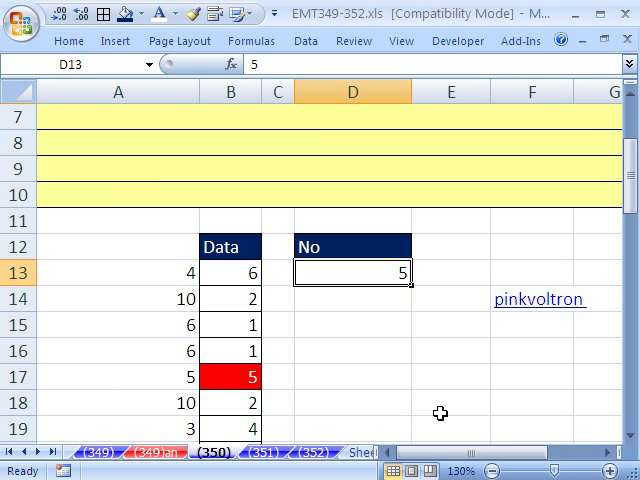
pyautogui.press('F9')
pyautogui.press('F9')
pyautogui.press('F9')
pyautogui.press('F9')
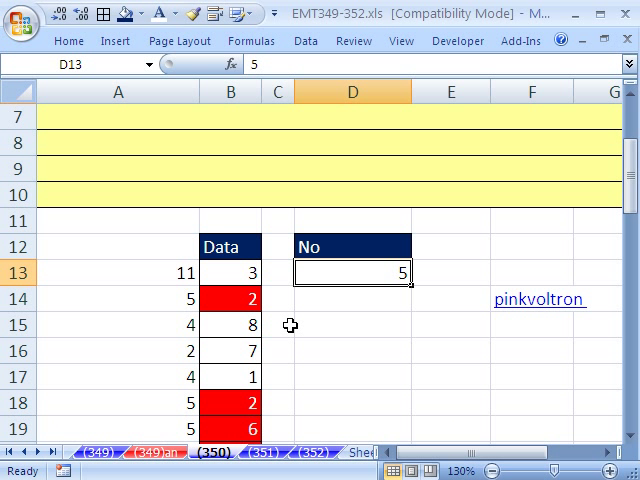